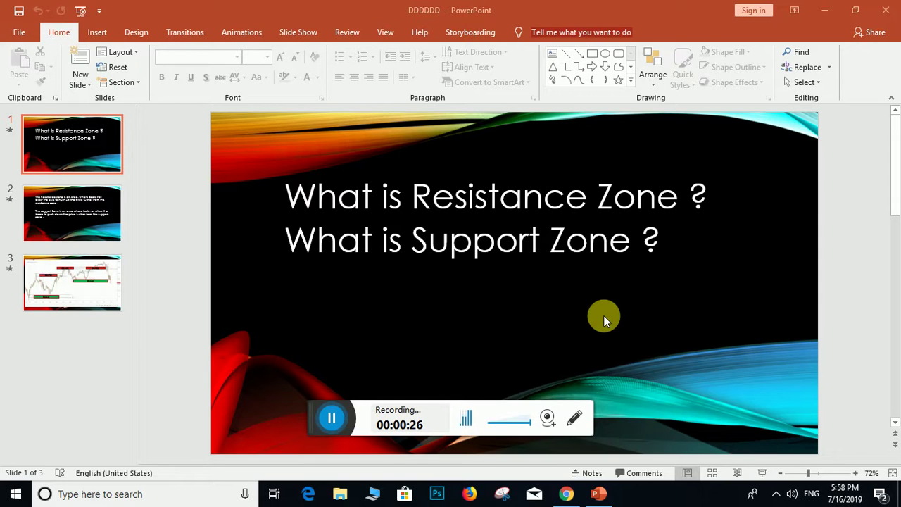
Switch from PowerPoint to Google Chrome and show the second NIFTY19JULFUT chart
click(599, 495)
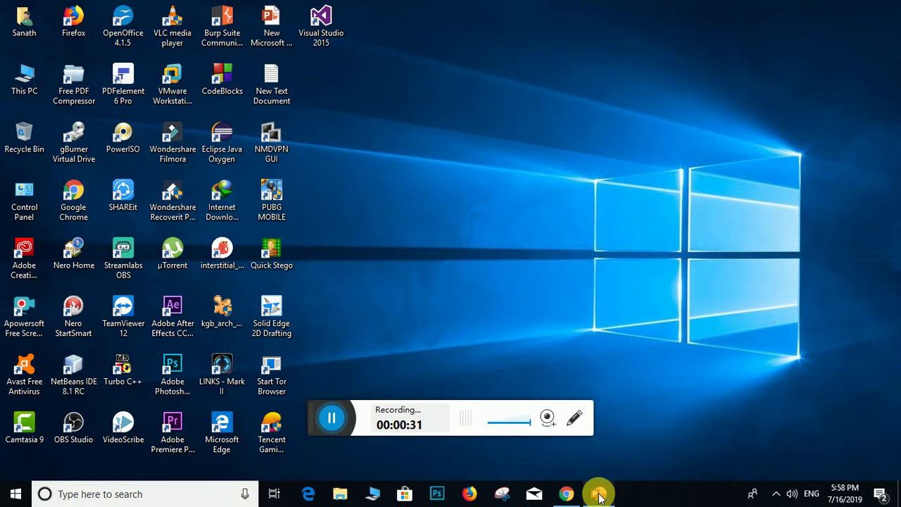
click(598, 495)
click(569, 497)
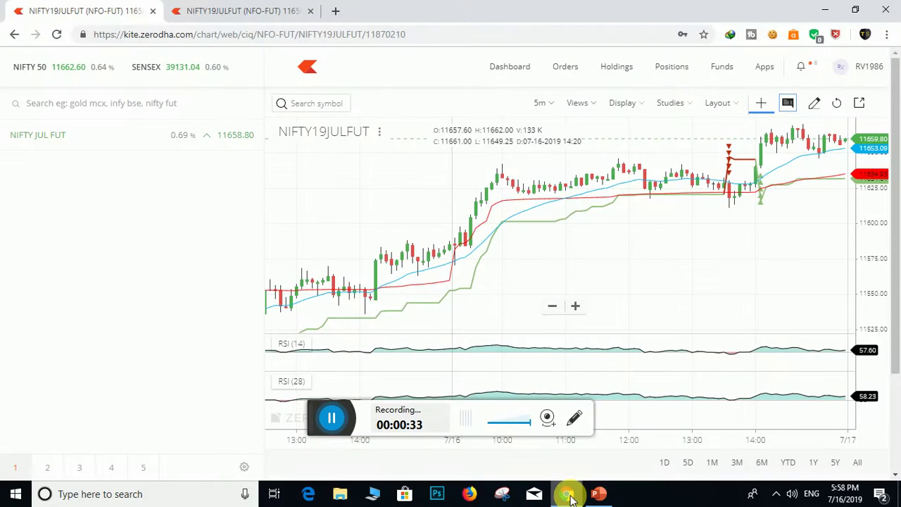
click(273, 14)
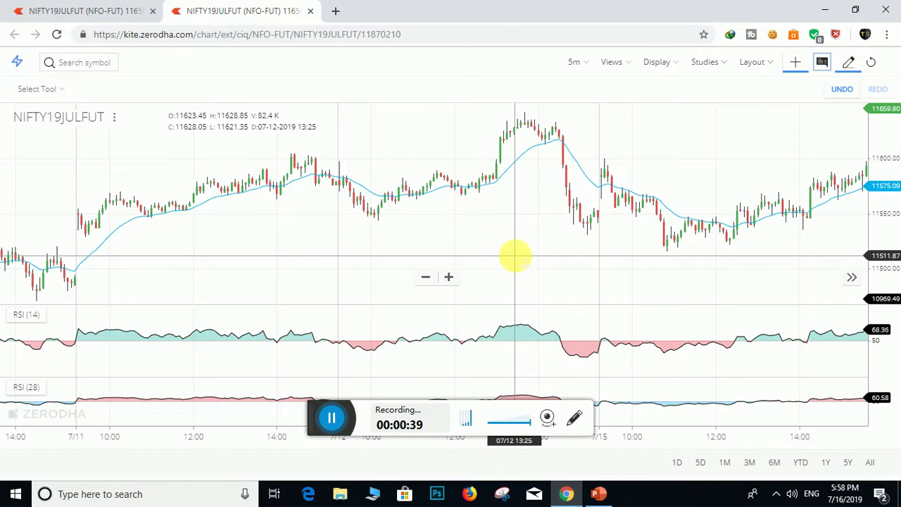
Mark a resistance zone across the 7/12 highs with two horizontal lines at about 11641.74 and 11633.76
drag(516, 209, 505, 231)
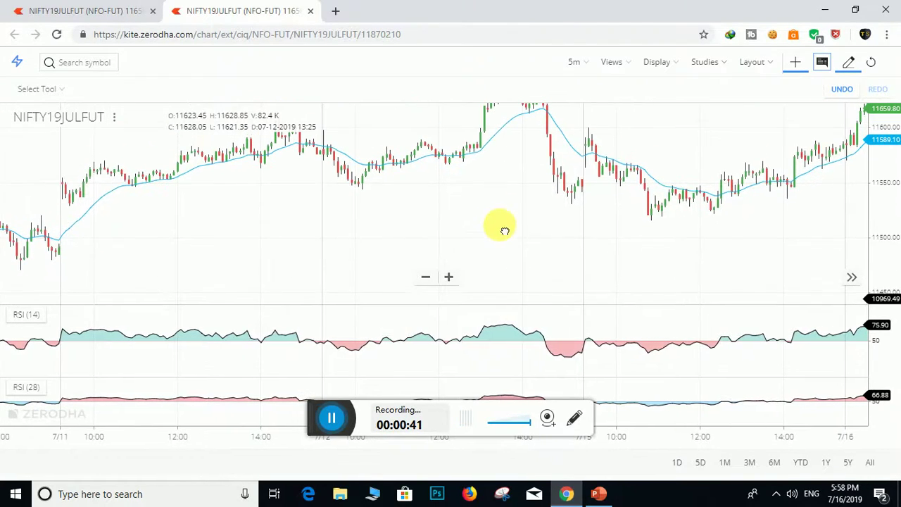
click(453, 424)
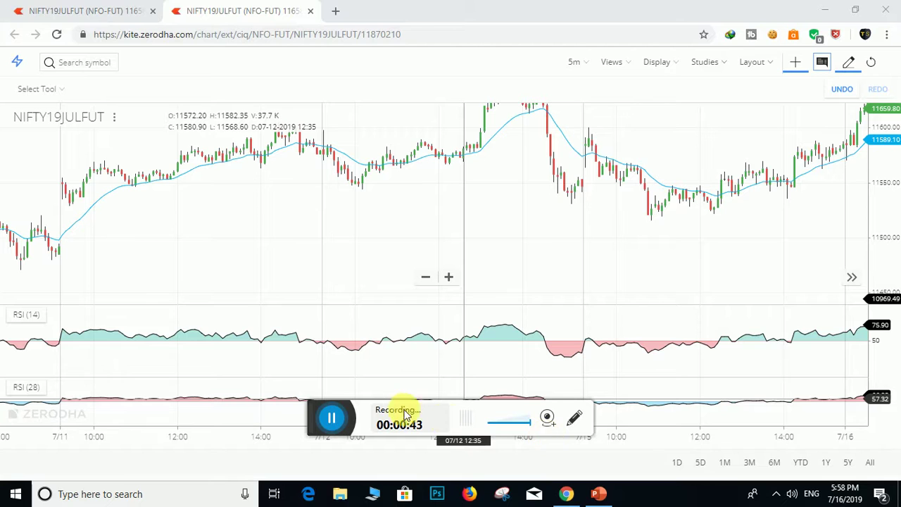
drag(507, 234, 479, 320)
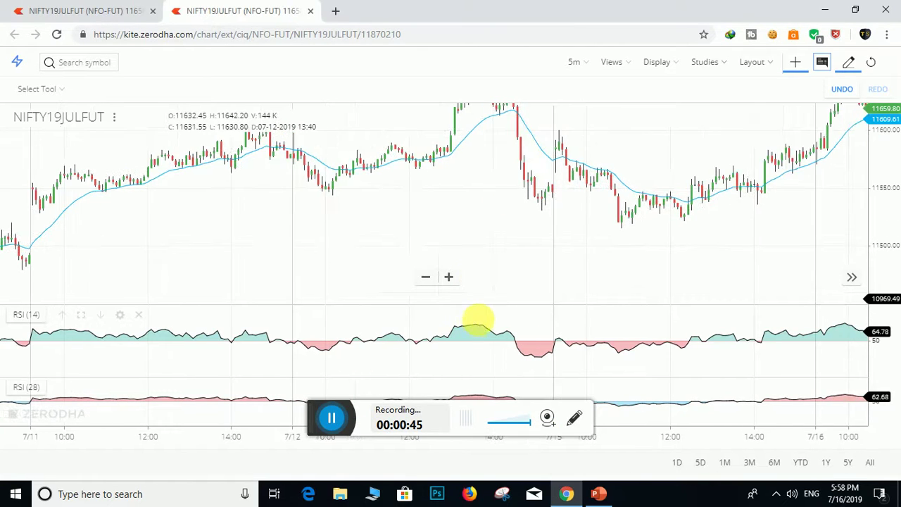
drag(473, 193, 475, 265)
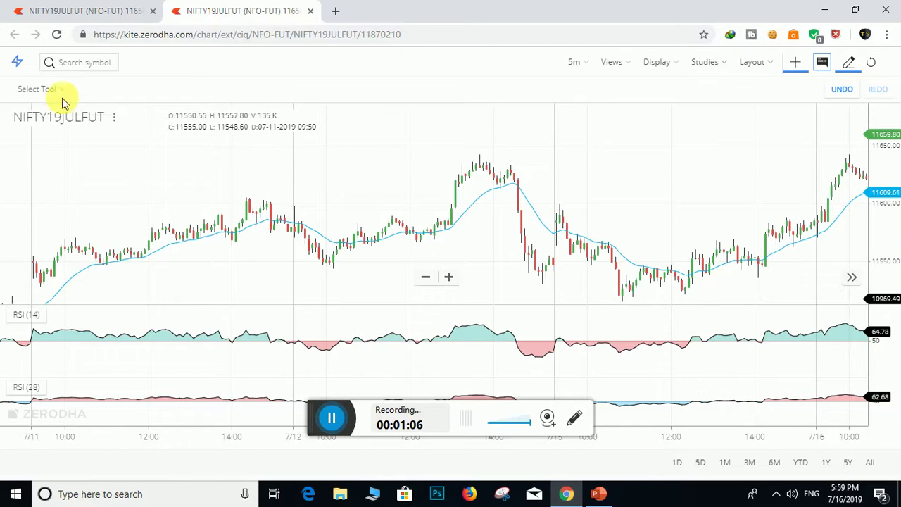
click(42, 90)
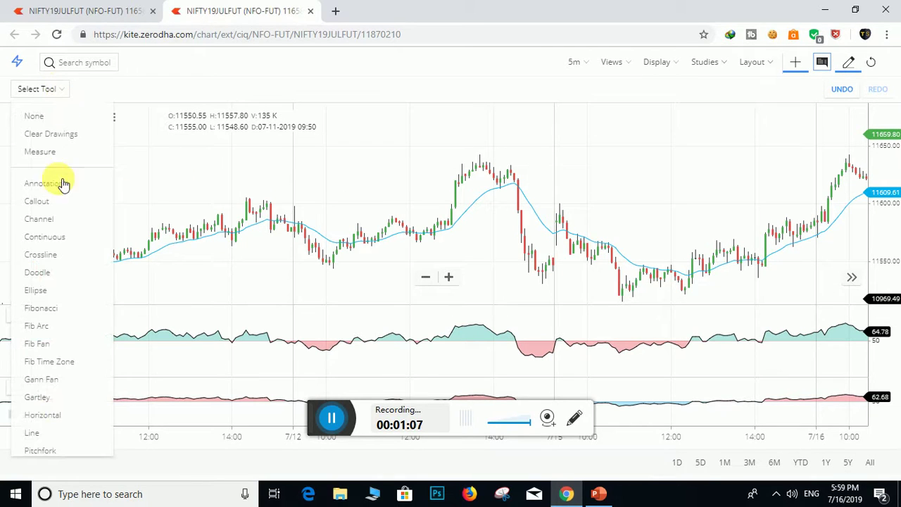
click(40, 413)
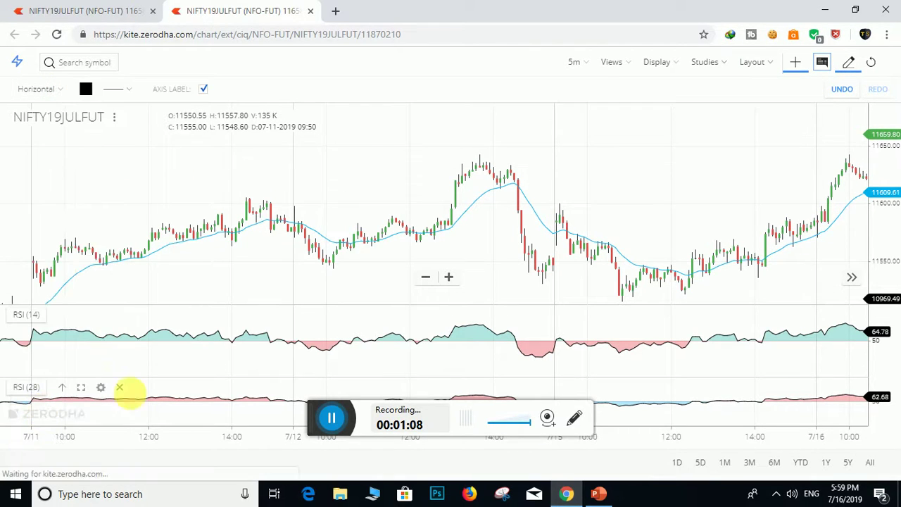
click(552, 165)
click(552, 155)
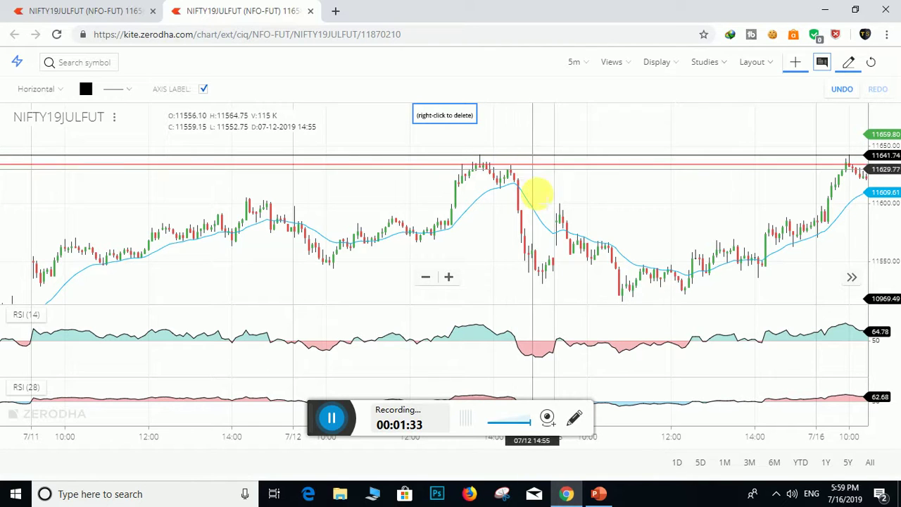
Mark a support zone beneath the 7/15 lows with two horizontal lines at about 11529.91 and 11515.30
drag(624, 210, 500, 161)
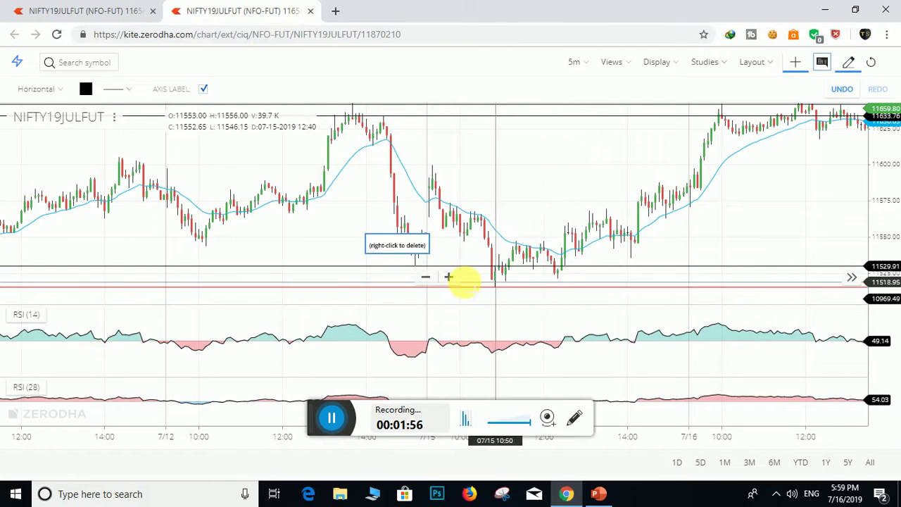
drag(556, 271, 509, 269)
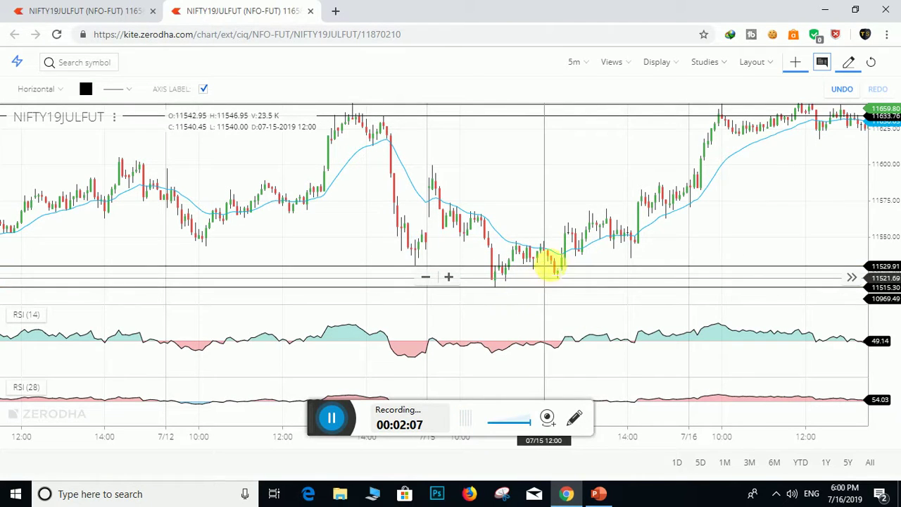
drag(567, 263, 561, 265)
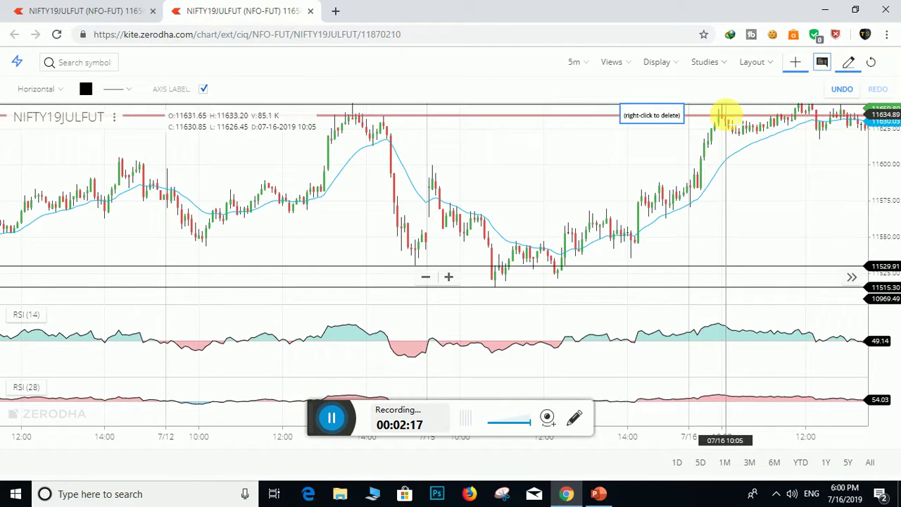
Examine how price behaves around the marked resistance and support zones between 7/12 and the latest candles on 7/16
drag(753, 182, 624, 214)
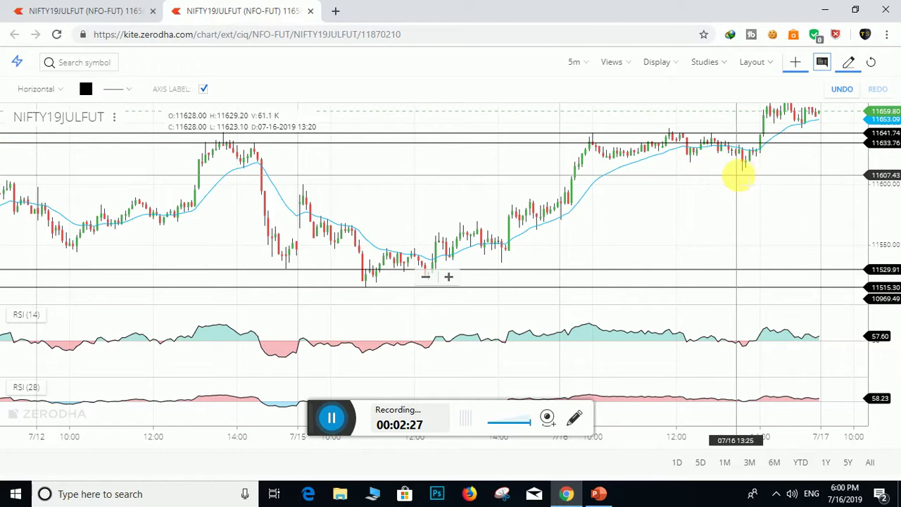
drag(764, 203, 632, 245)
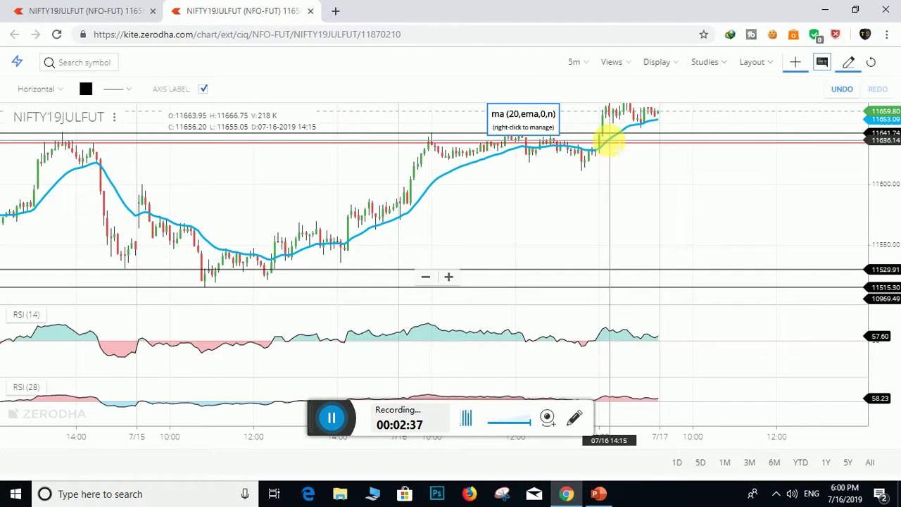
drag(610, 134, 614, 132)
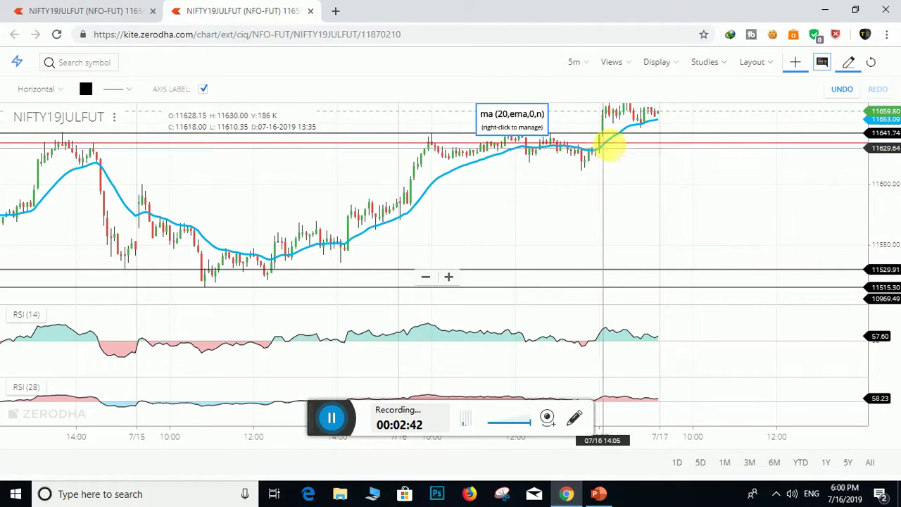
drag(628, 184, 629, 255)
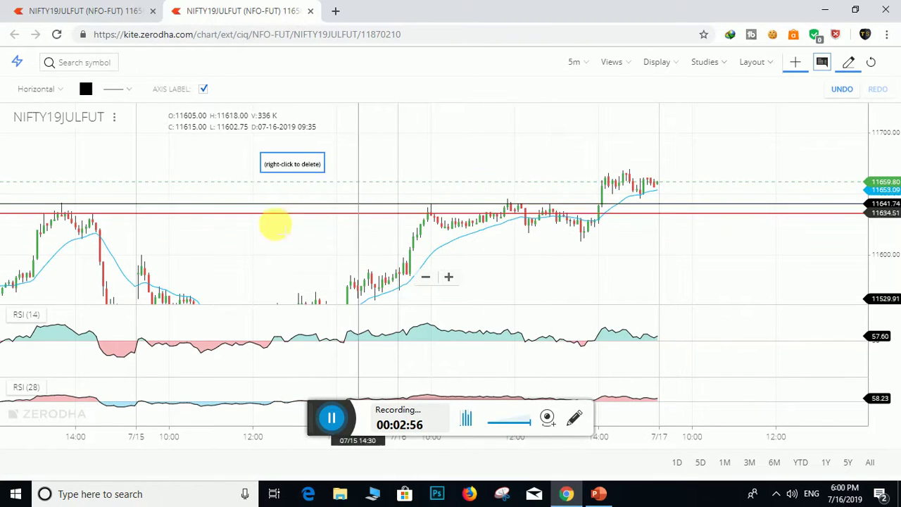
drag(556, 274, 570, 223)
drag(566, 183, 621, 227)
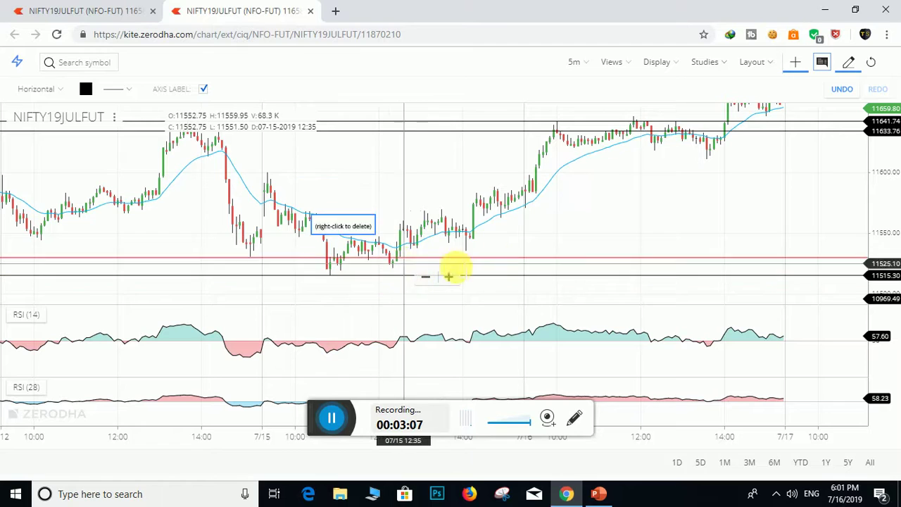
drag(412, 201, 486, 232)
drag(424, 144, 451, 169)
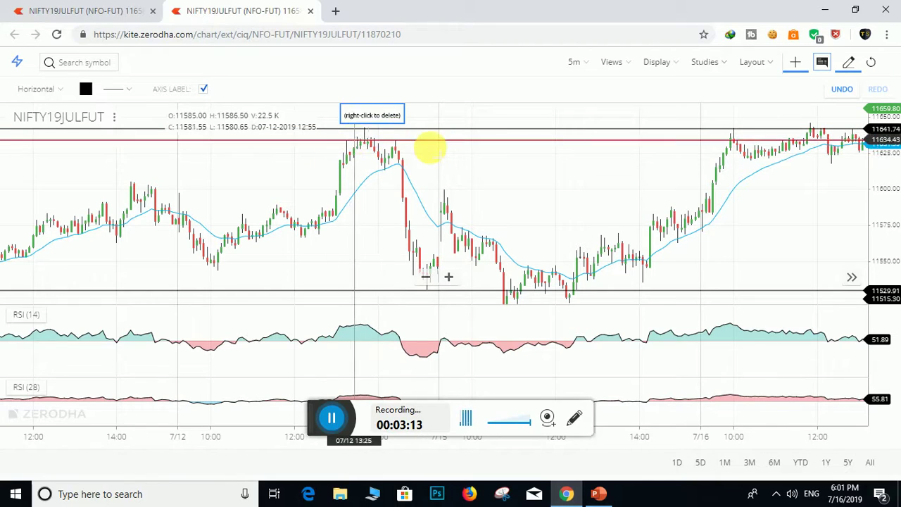
drag(413, 138, 378, 144)
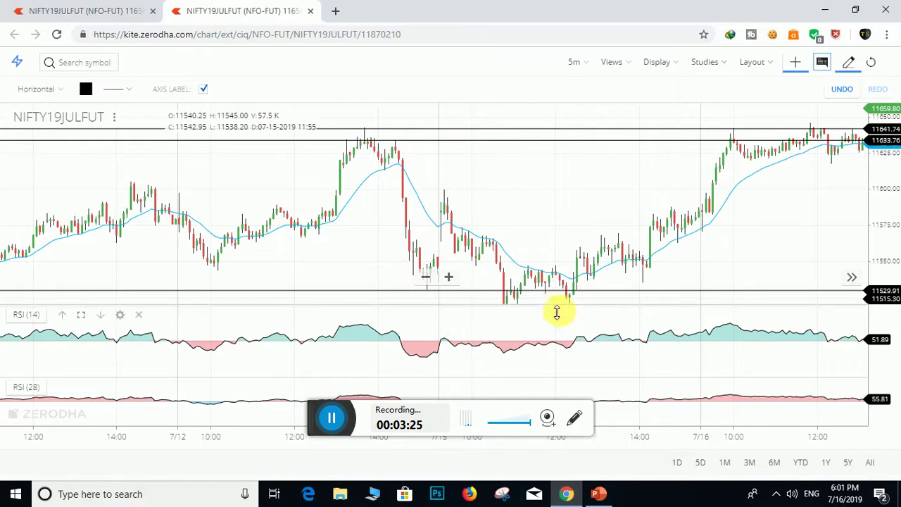
Add horizontal lines at about 11668.63 over the latest 7/16 highs and at 11618.80 and 11610.14 around the preceding low
drag(589, 192, 284, 231)
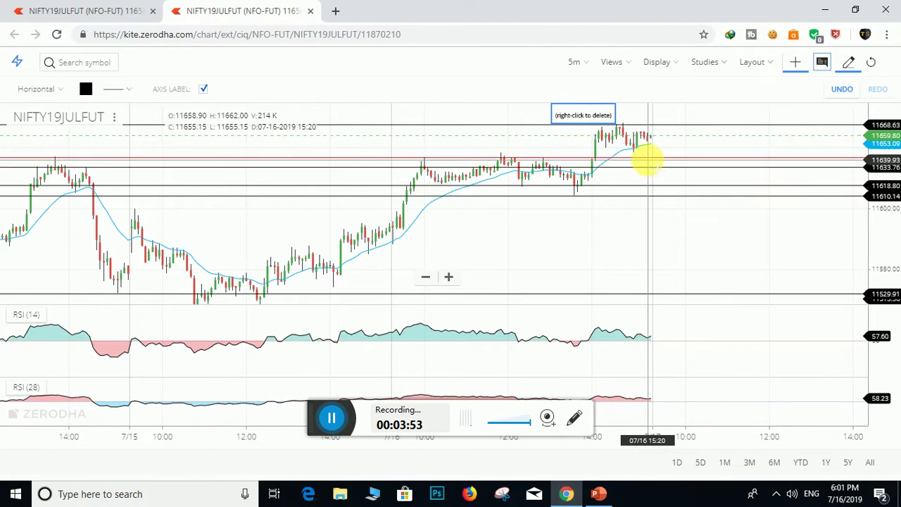
mouse_move(651, 162)
mouse_down()
mouse_move(629, 158)
mouse_move(647, 167)
mouse_move(657, 148)
mouse_move(640, 133)
mouse_move(656, 160)
mouse_up()
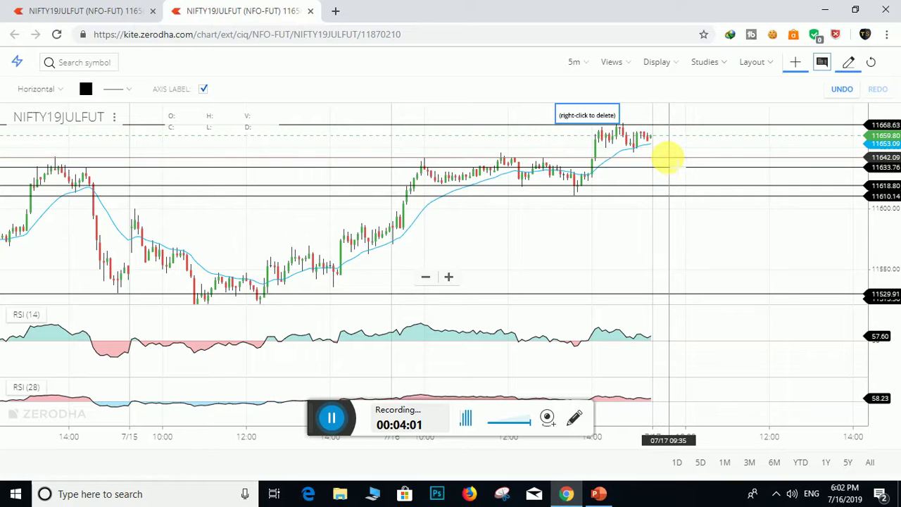
drag(667, 158, 698, 126)
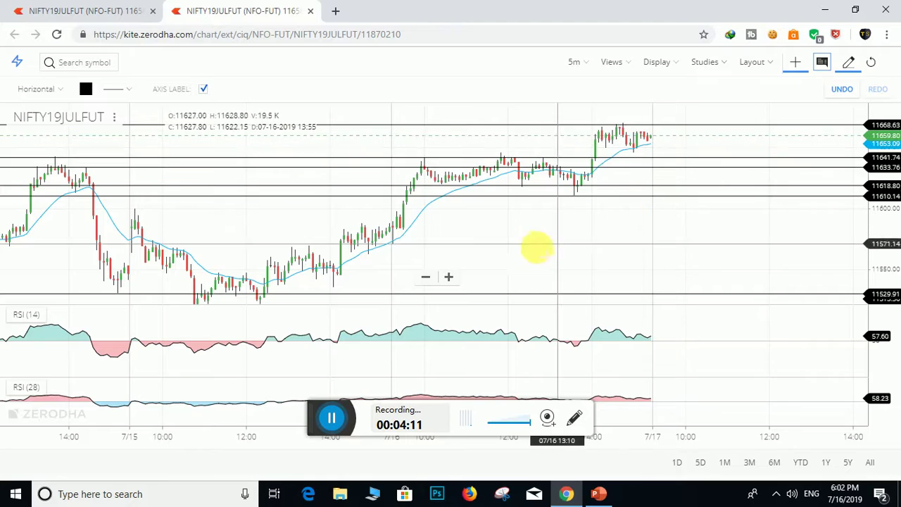
Replace the 11618.80 and 11610.14 lines with a resistance zone at about 11595.68 and 11586.75 over the 7/9 and 7/10 highs
drag(531, 248, 886, 221)
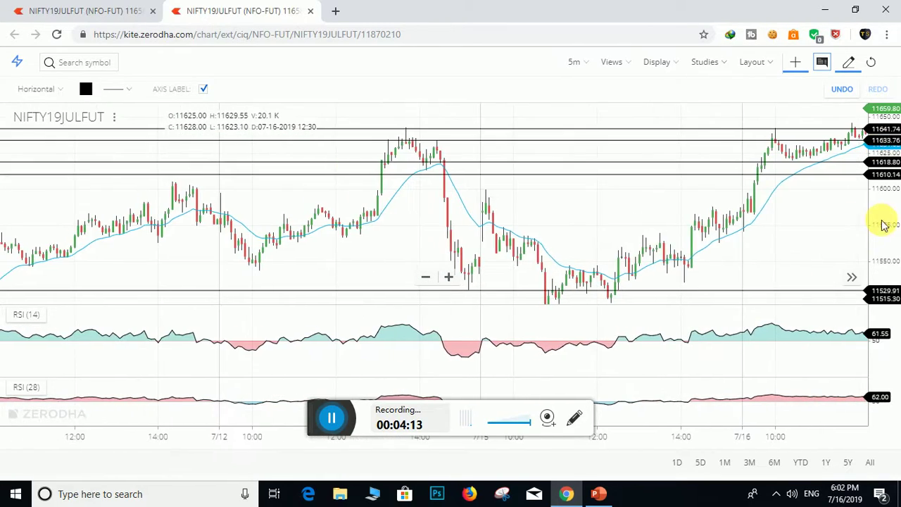
drag(426, 249, 779, 222)
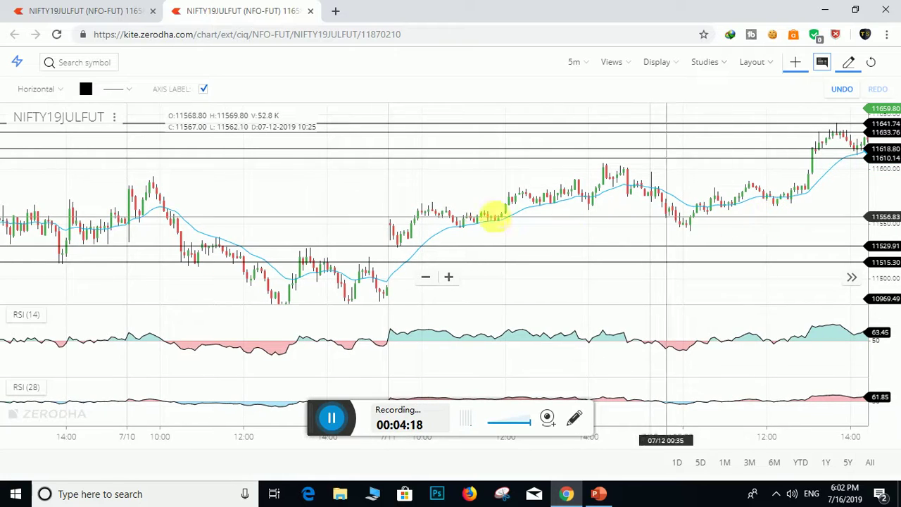
drag(332, 184, 603, 204)
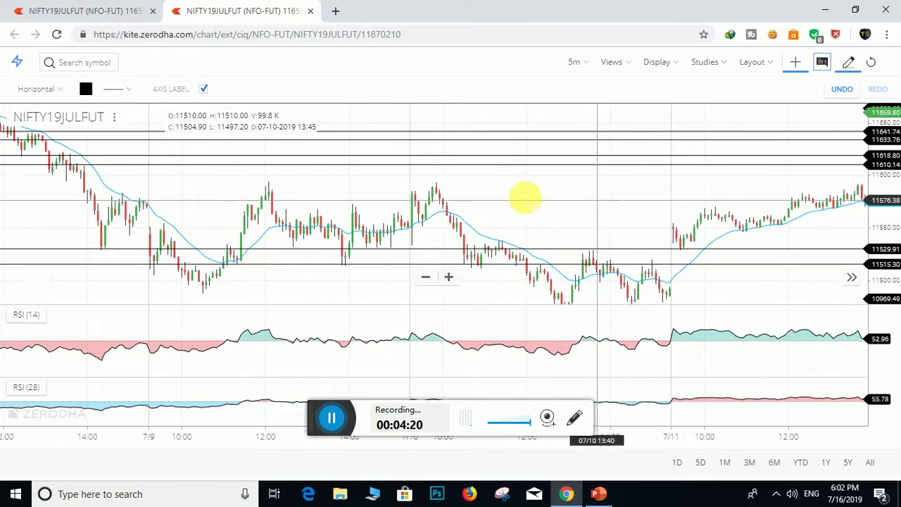
drag(436, 173, 433, 183)
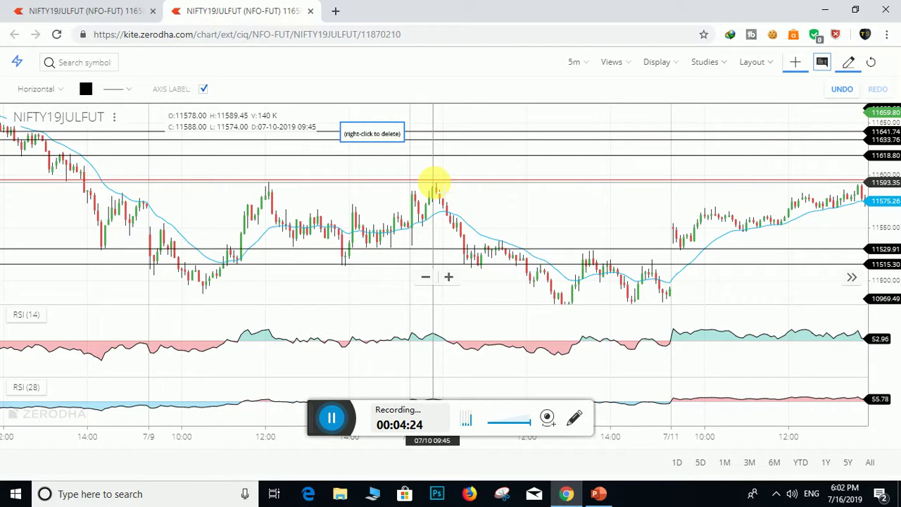
mouse_move(434, 181)
mouse_down()
mouse_move(451, 157)
mouse_move(448, 189)
mouse_up()
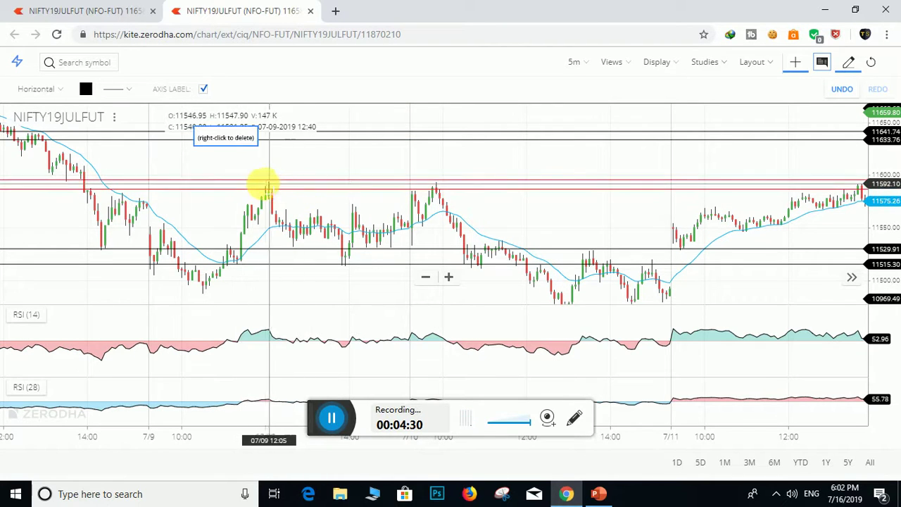
drag(271, 197, 345, 262)
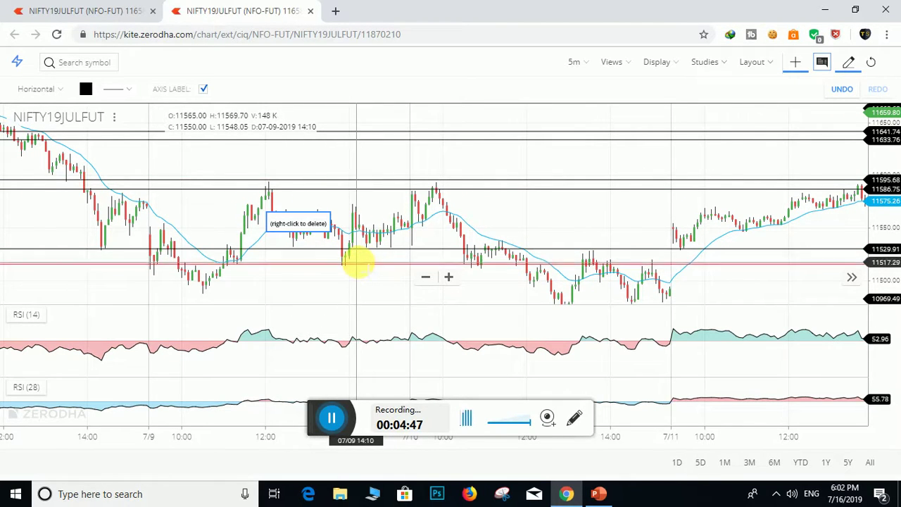
drag(357, 258, 363, 260)
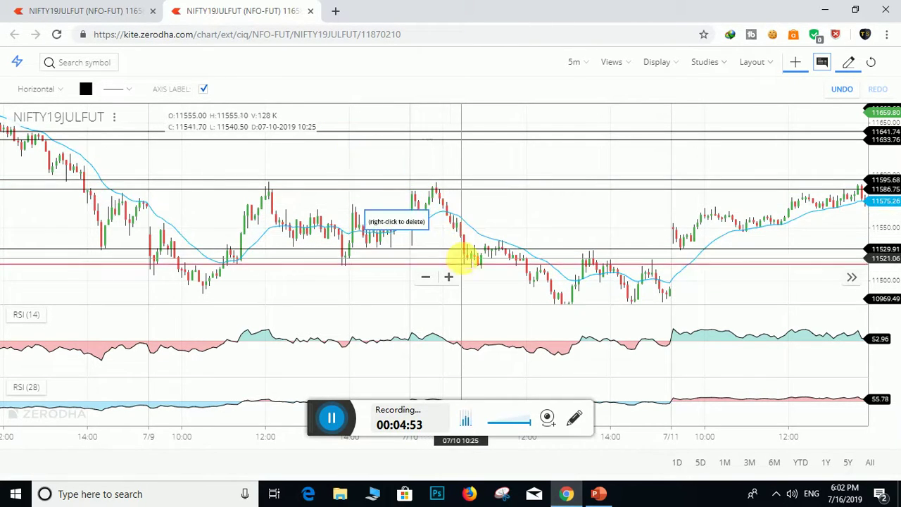
drag(493, 259, 512, 258)
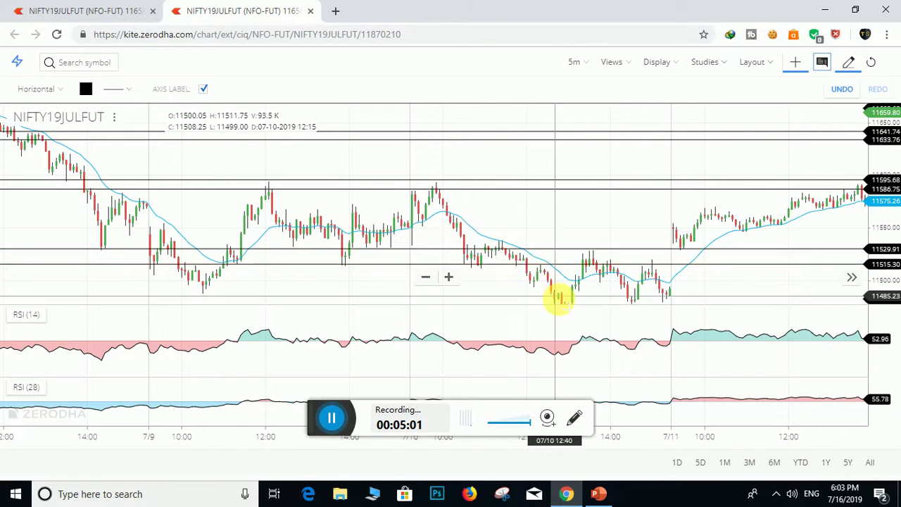
Mark a lower support zone beneath the 7/10 lows with two horizontal lines at about 11476.66 and 11469.54
drag(569, 241, 547, 155)
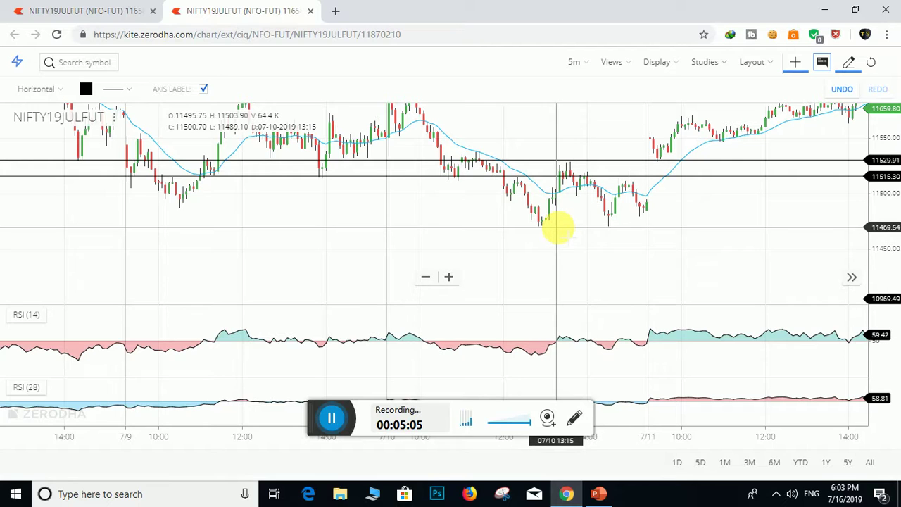
drag(557, 226, 564, 223)
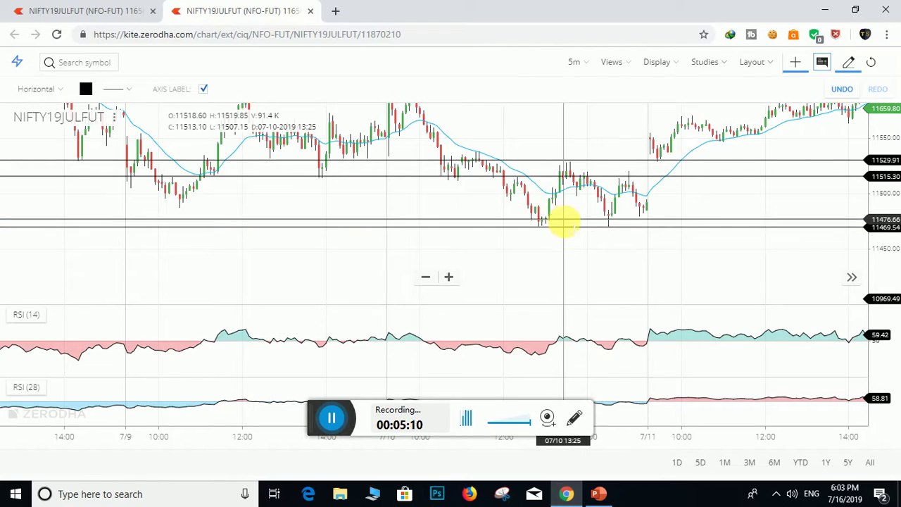
click(564, 219)
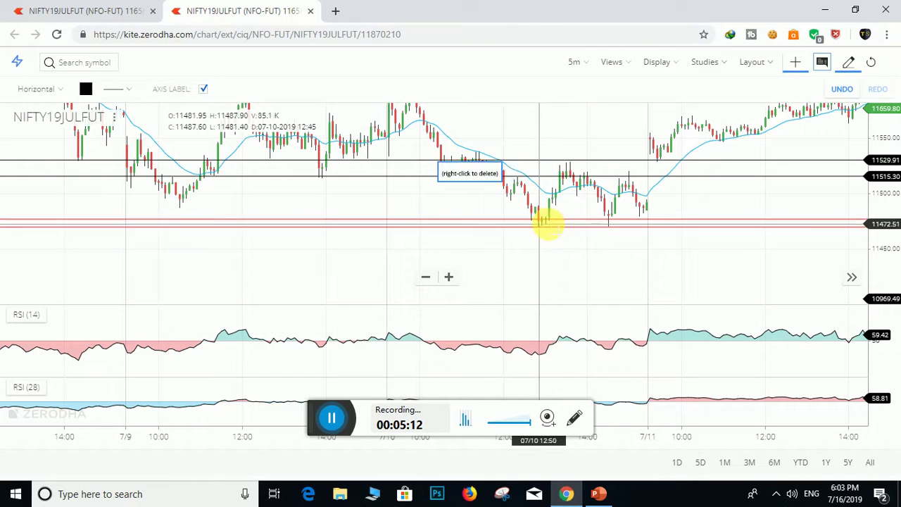
drag(548, 221, 549, 221)
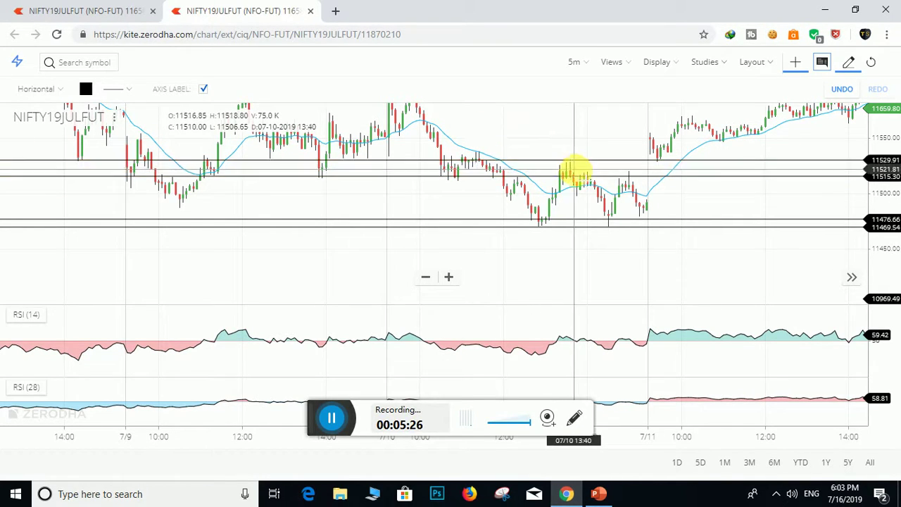
Examine how price behaves around the 11529.91–11515.30 zone and the zones above it between 7/10 and 7/15
drag(578, 171, 576, 164)
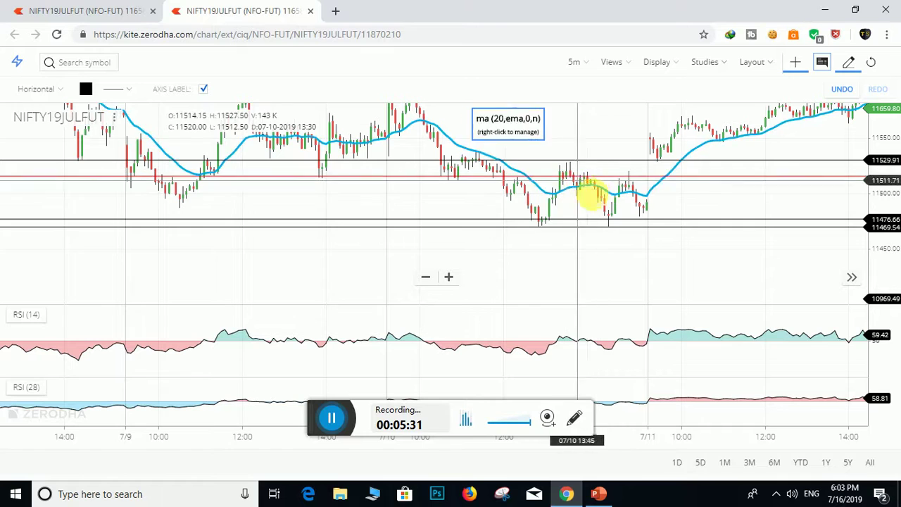
mouse_move(610, 221)
mouse_down()
mouse_move(618, 221)
mouse_move(608, 207)
mouse_move(619, 226)
mouse_move(608, 224)
mouse_up()
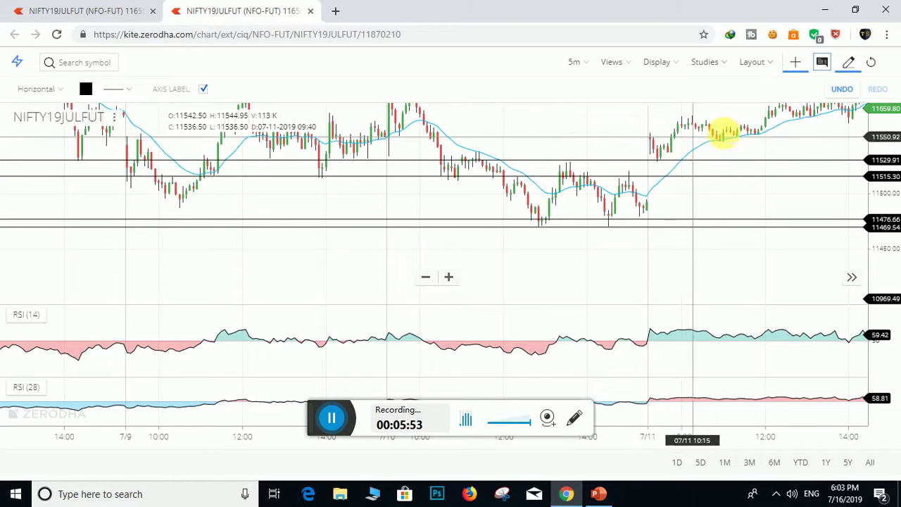
drag(733, 210, 551, 288)
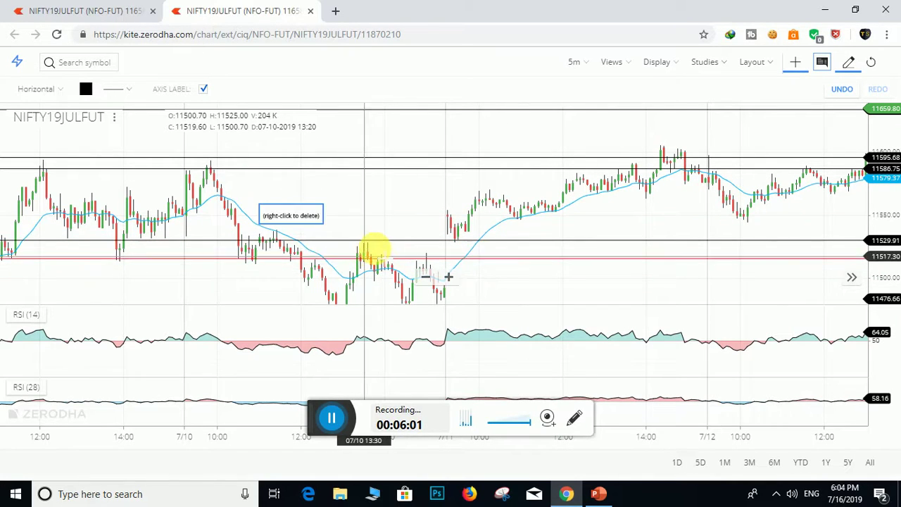
drag(476, 240, 458, 241)
drag(584, 240, 773, 255)
drag(767, 290, 569, 277)
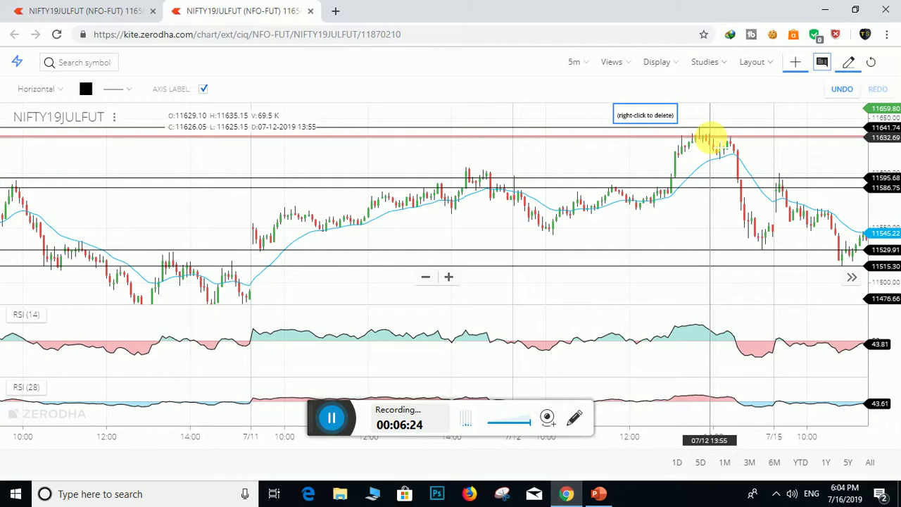
drag(702, 209, 716, 260)
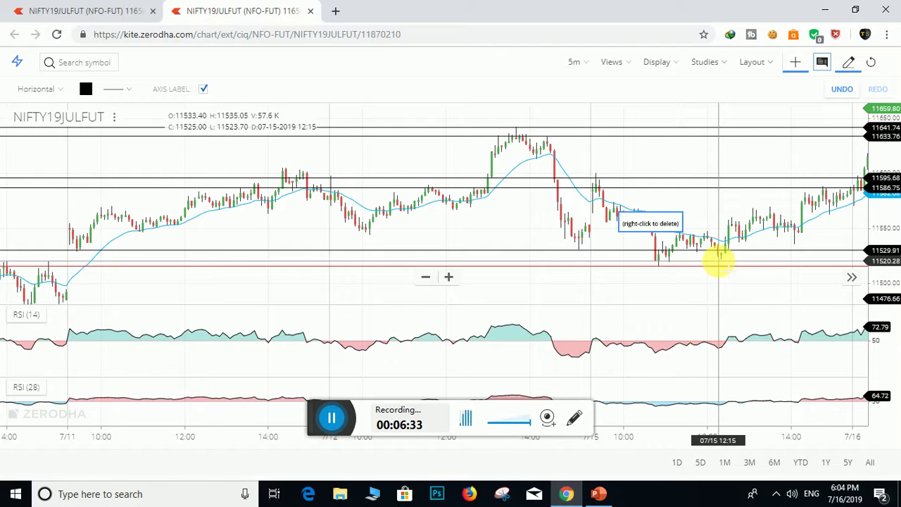
Delete the horizontal lines at 11668.63, 11641.74, 11633.76, 11595.68, 11586.75 and 11529.91 from the chart
drag(772, 168, 509, 173)
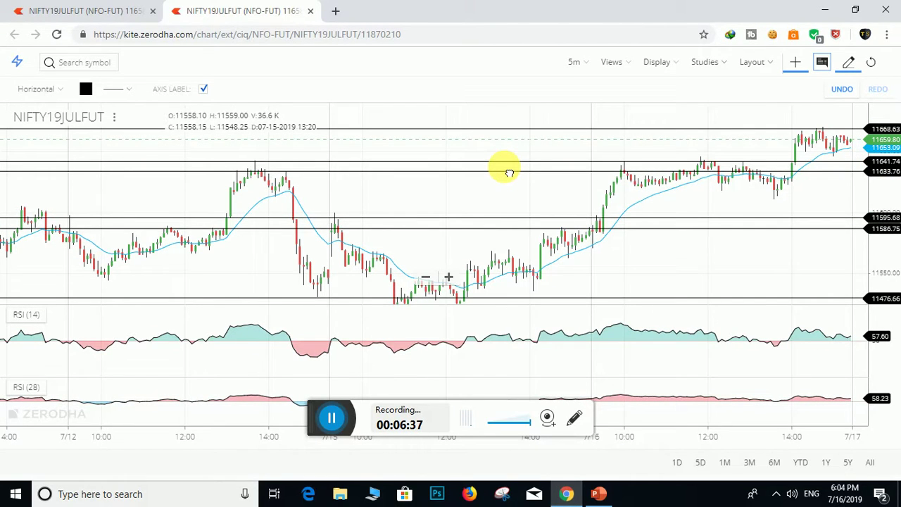
right_click(658, 229)
right_click(664, 217)
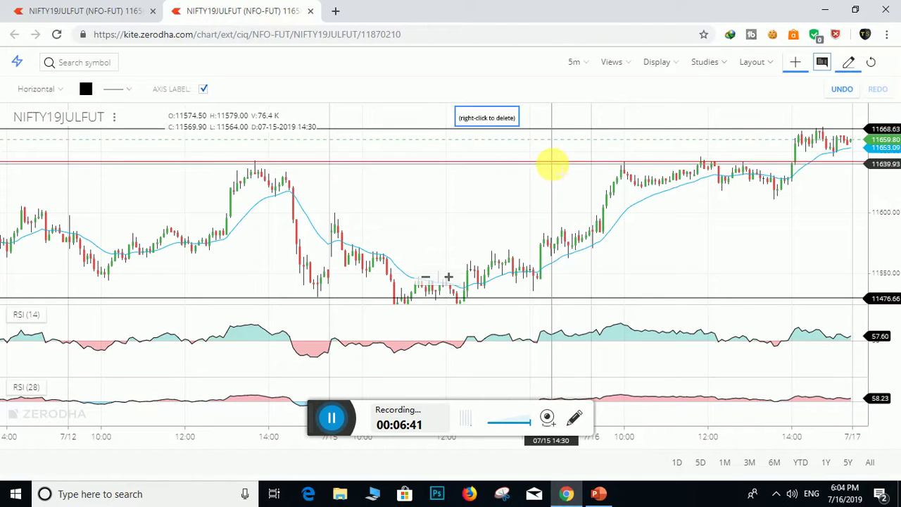
right_click(552, 162)
right_click(552, 129)
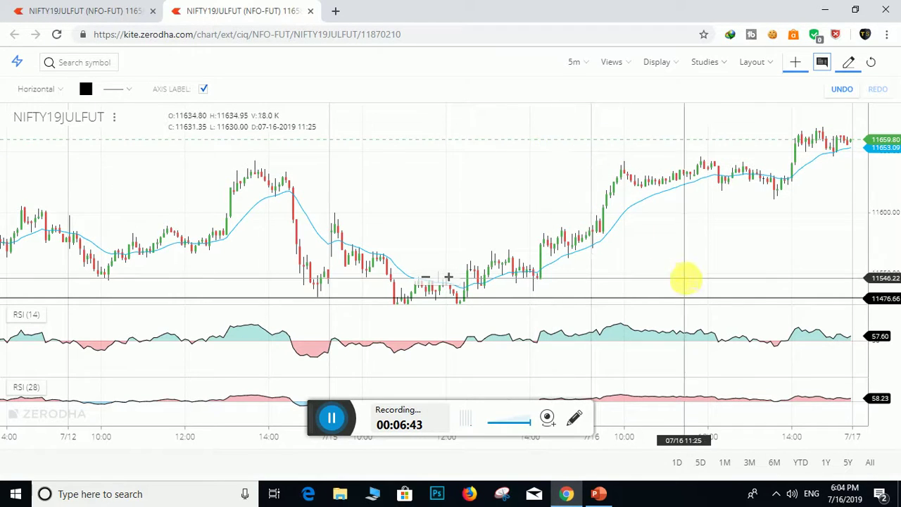
right_click(687, 299)
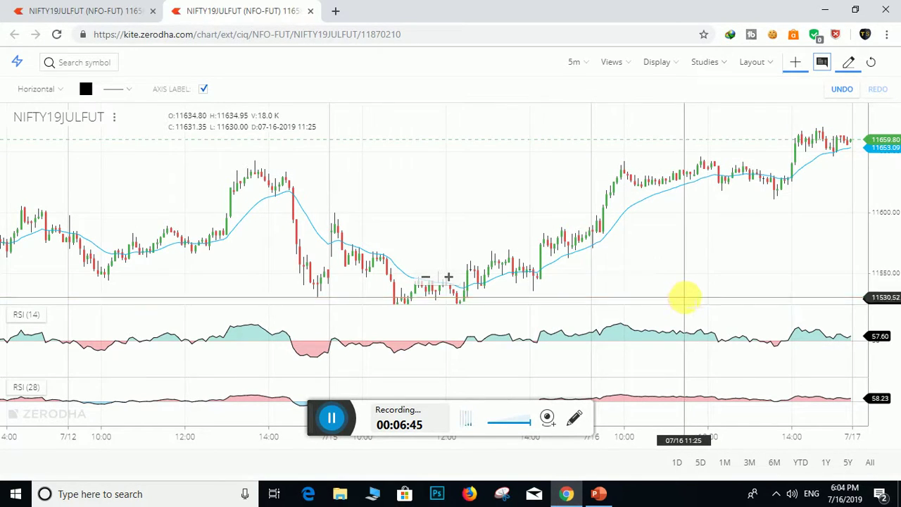
Bring the 7/10 to 7/16 candles into view and delete the horizontal line at 11515.30
drag(684, 271, 577, 242)
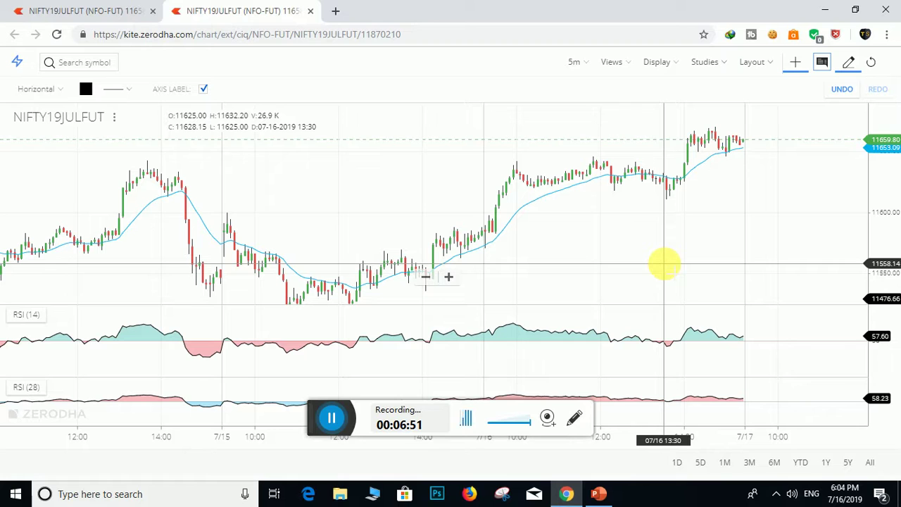
scroll(678, 265, down, 5)
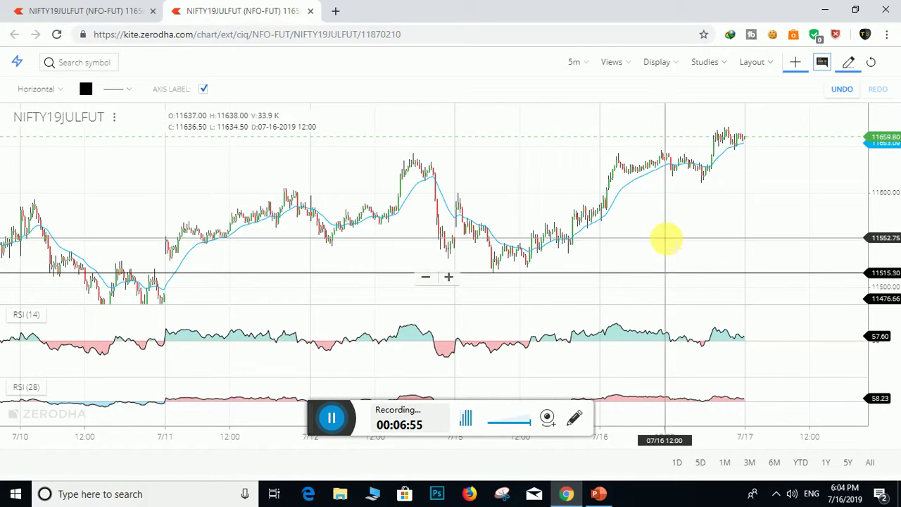
drag(648, 275, 648, 274)
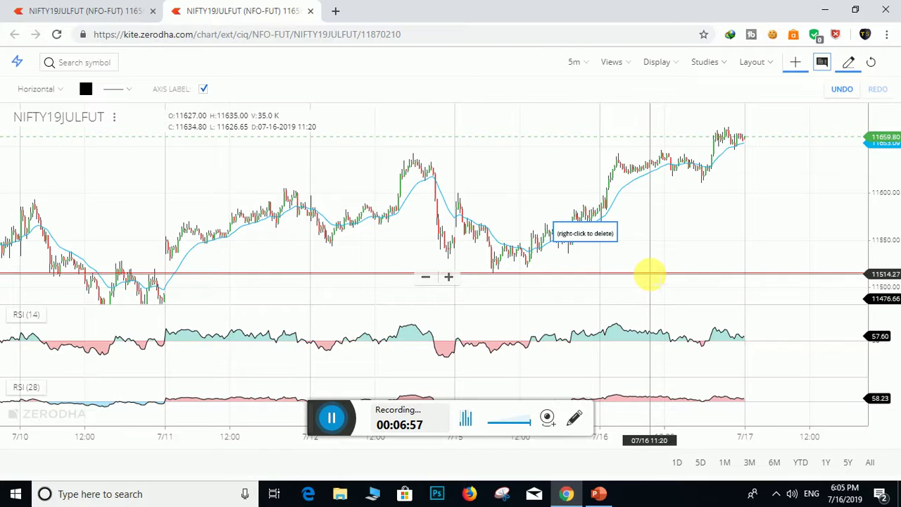
right_click(648, 274)
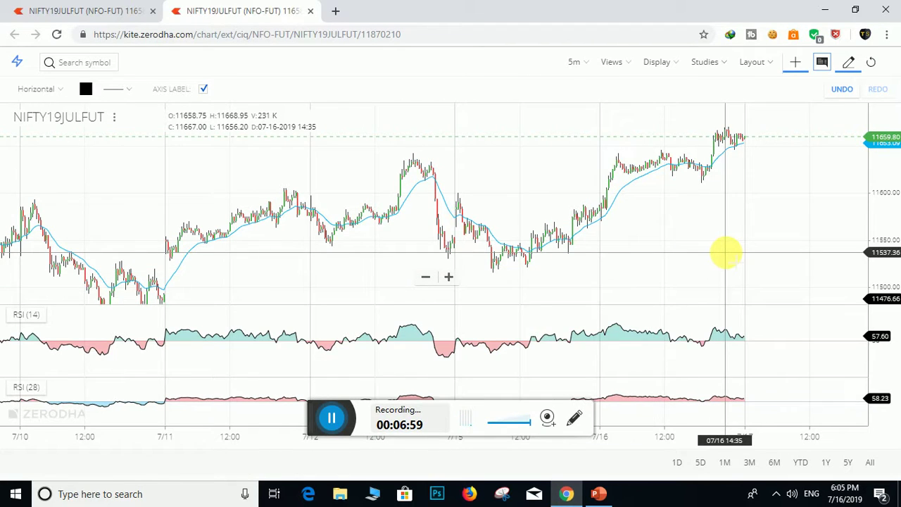